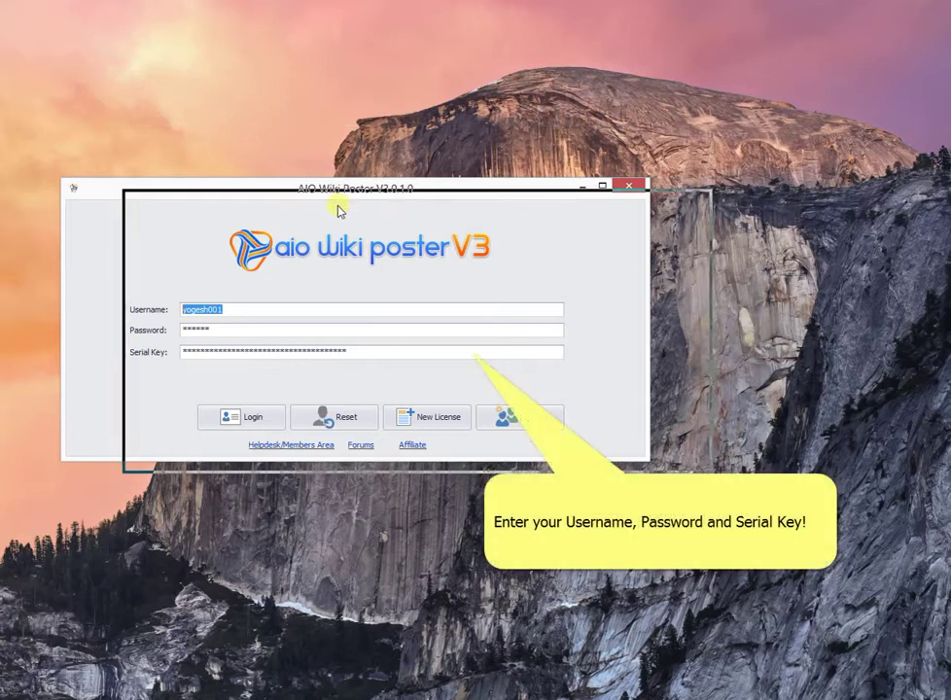
# Step: Log in with the filled-in credentials and move the main window fully onto the screen
pyautogui.click(311, 434)
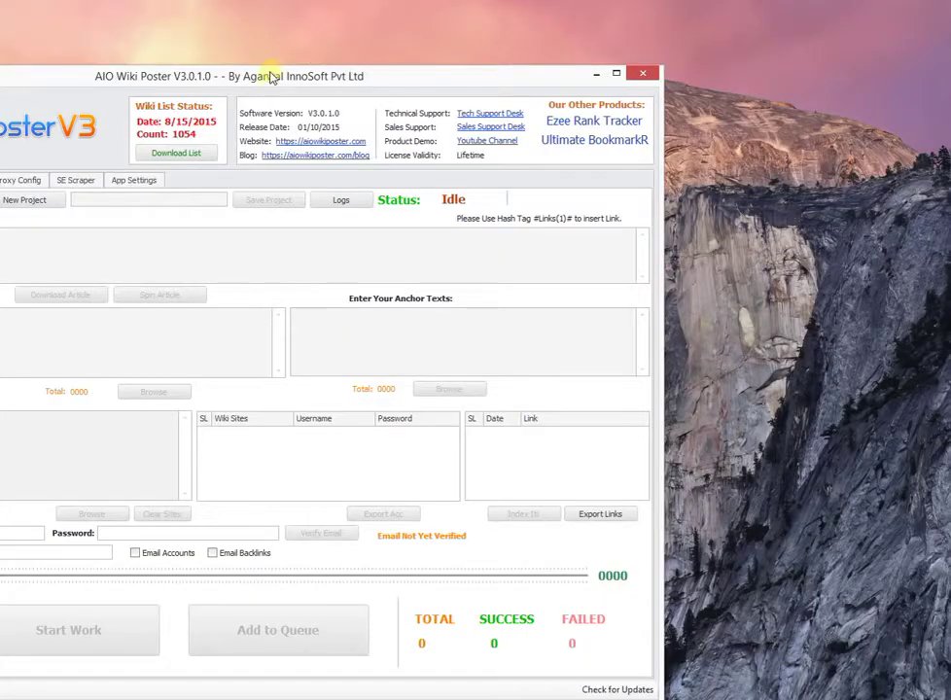
pyautogui.moveTo(271, 16); pyautogui.dragTo(486, 27)
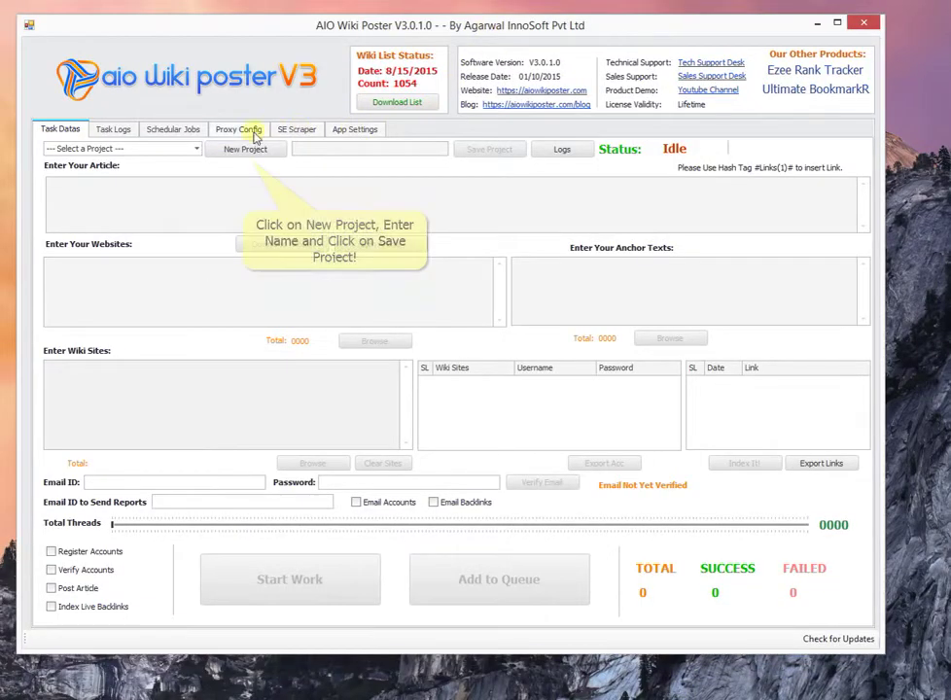
# Step: Create and save a new project named "New Project 1"
pyautogui.click(183, 149)
pyautogui.click(181, 156)
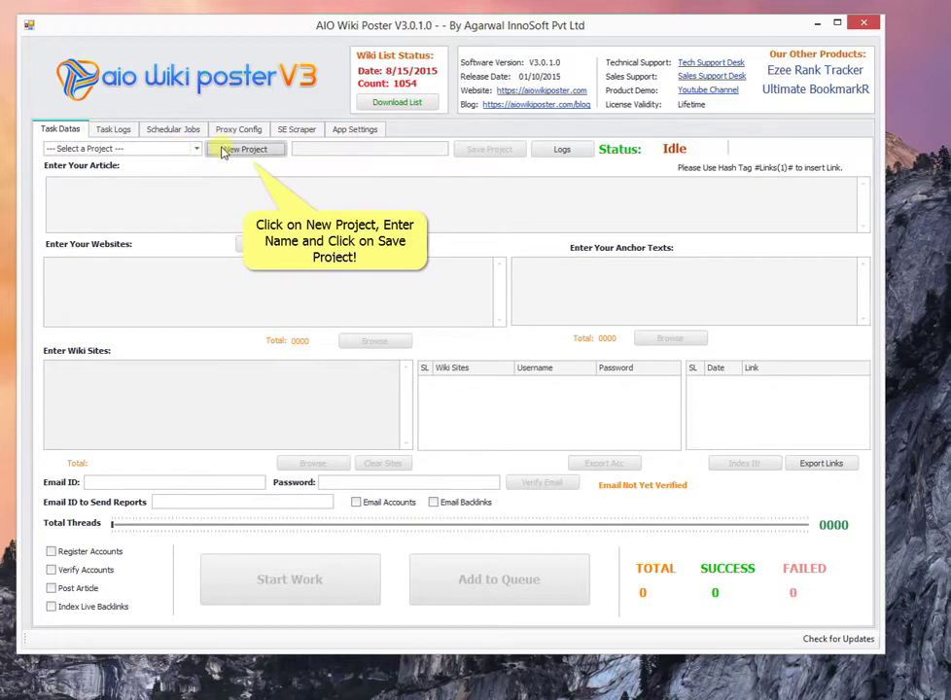
pyautogui.click(223, 150)
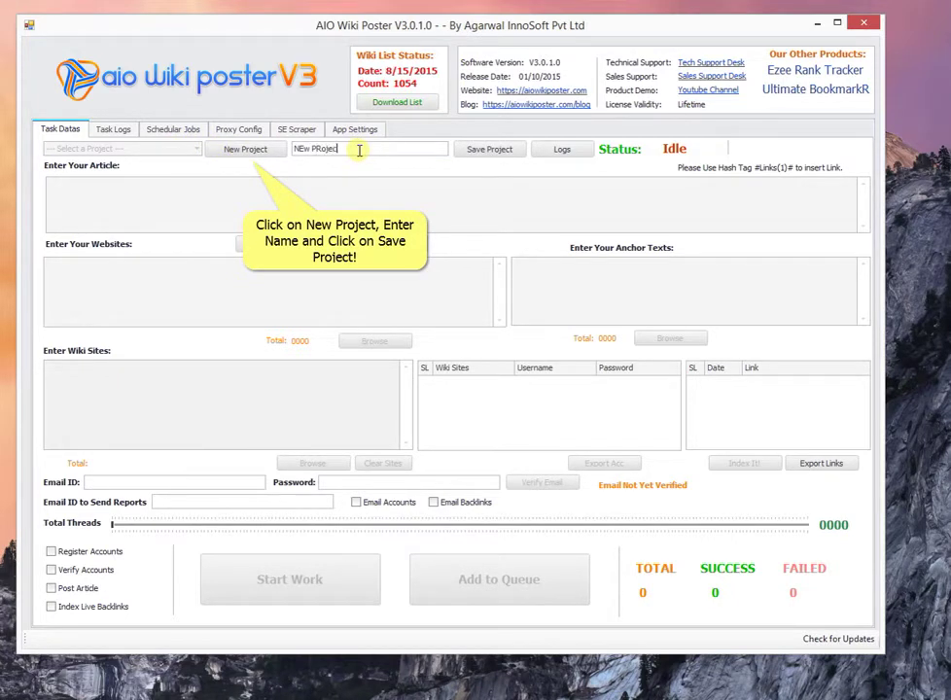
pyautogui.hotkey('ctrl', 'a')
pyautogui.press('BackSpace')
pyautogui.write('New Project 1')
pyautogui.click(481, 149)
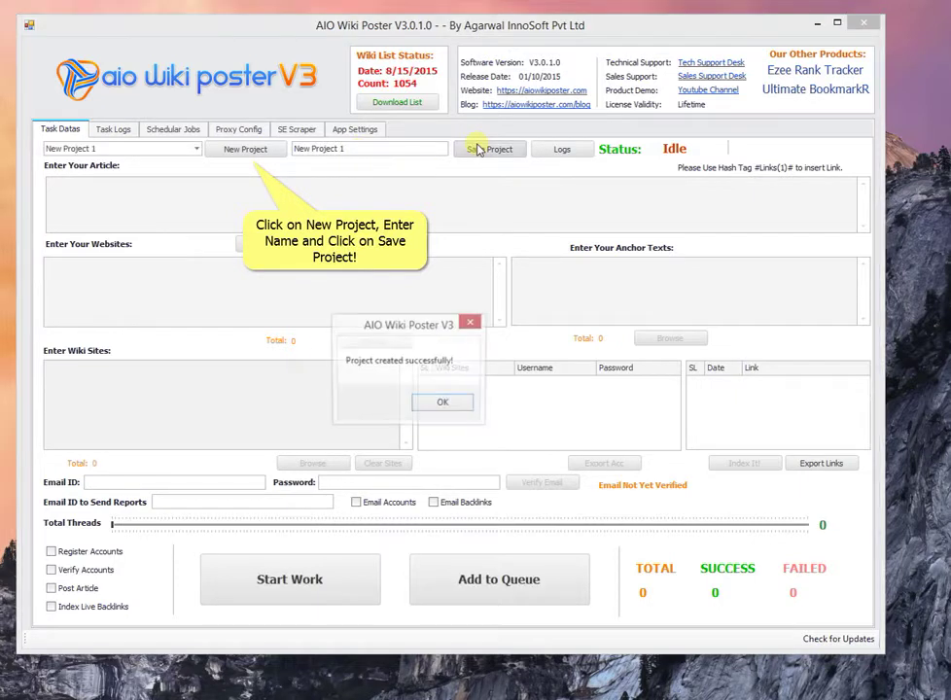
pyautogui.click(443, 404)
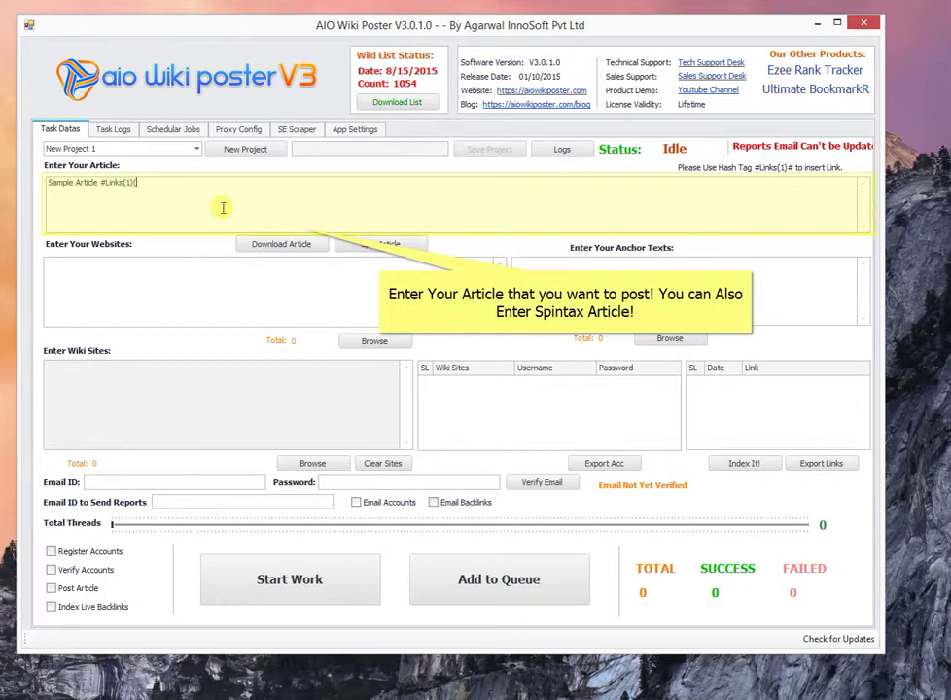
# Step: Enter "Sample Article #Links(1)#" as the article, and replace it with an article downloaded for the keyword "seo"
pyautogui.write('#')
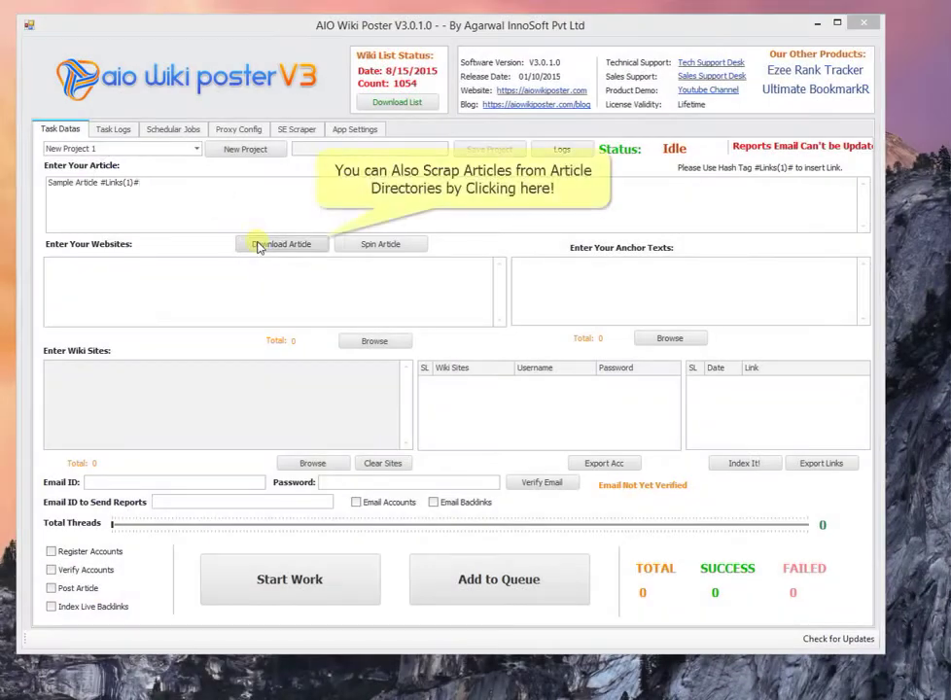
pyautogui.click(260, 245)
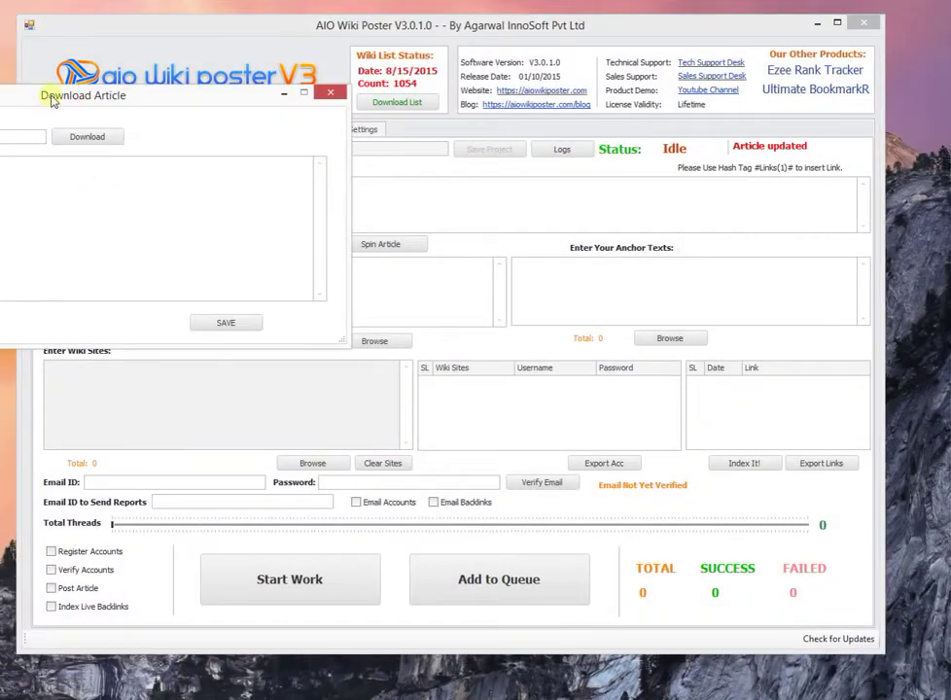
pyautogui.moveTo(39, 95); pyautogui.dragTo(355, 141)
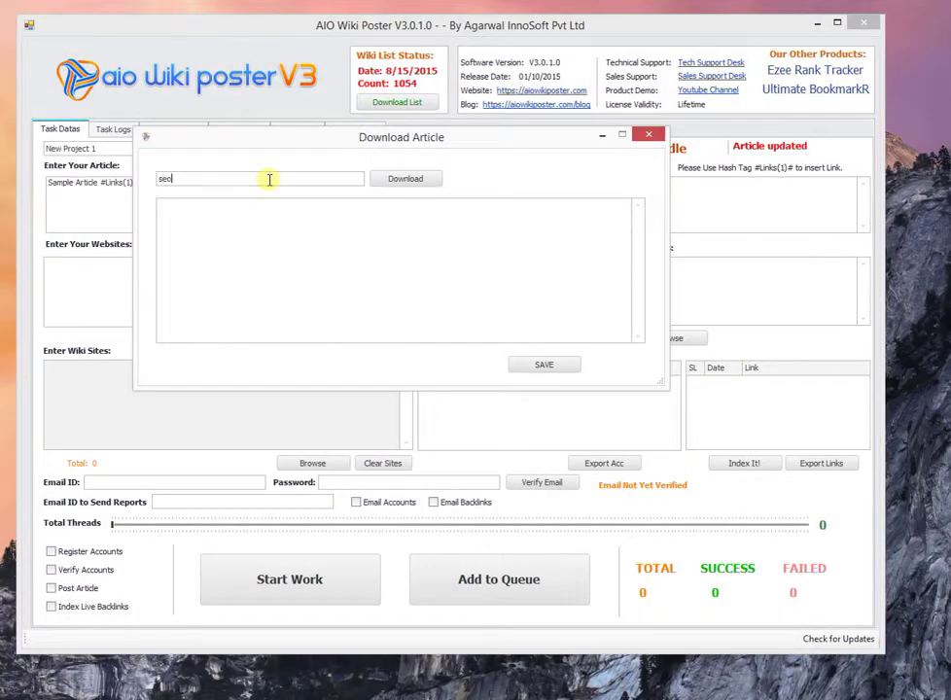
pyautogui.write('seo')
pyautogui.click(413, 181)
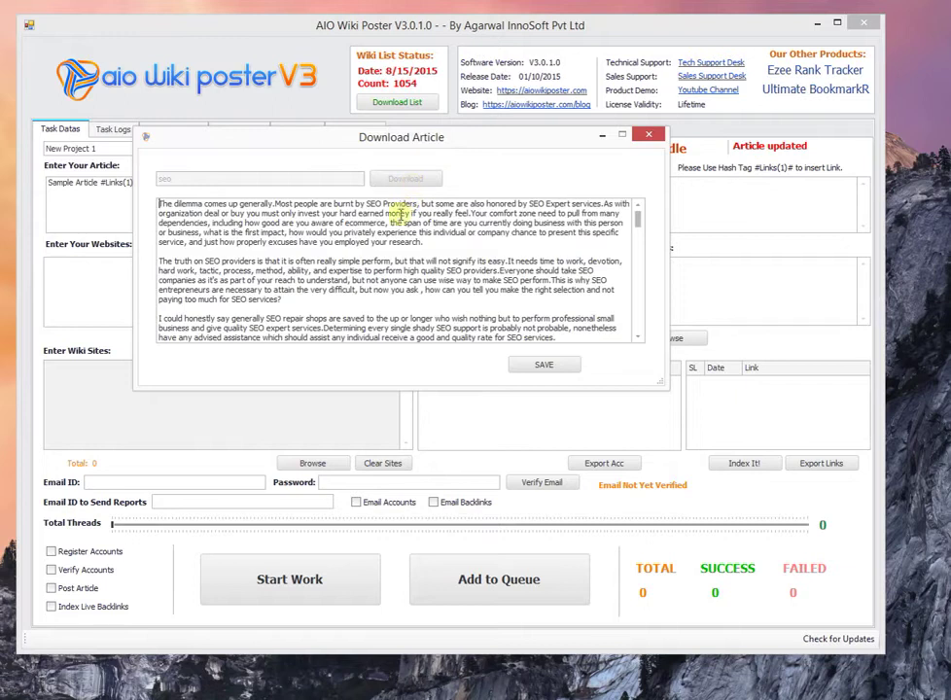
pyautogui.click(537, 364)
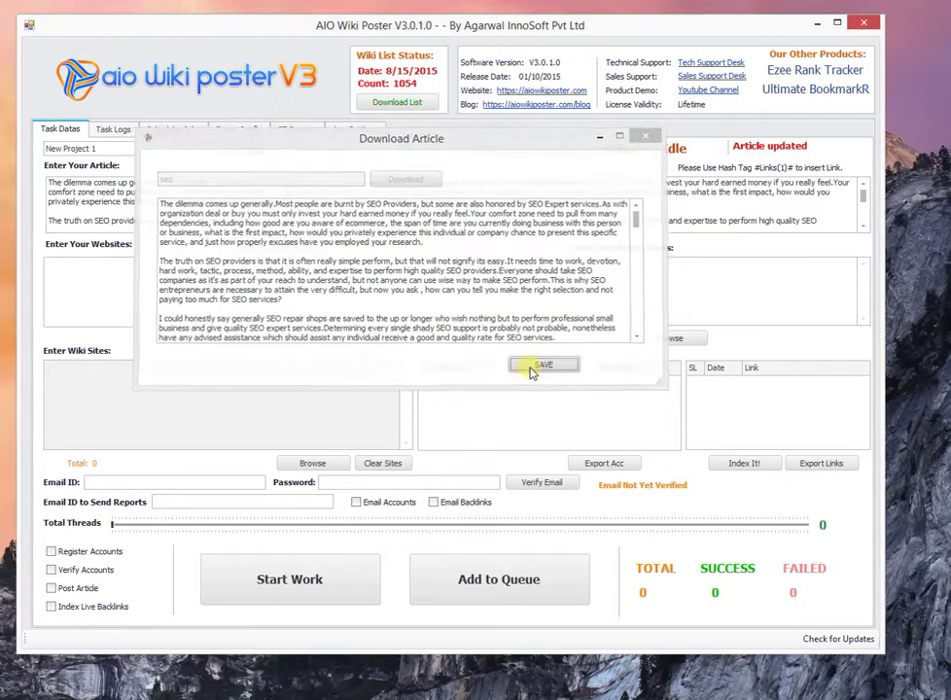
# Step: Replace the article text following the paragraph that ends in "too much for SEO services?" with the tag #Links(1)#
pyautogui.scroll(-1, 563, 212)
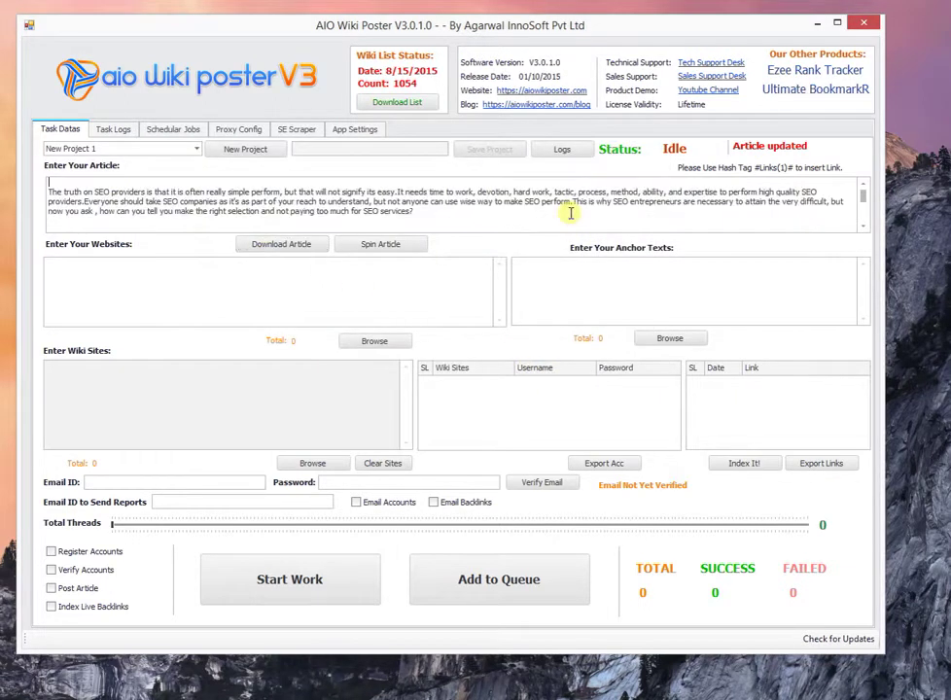
pyautogui.scroll(-1, 260, 226)
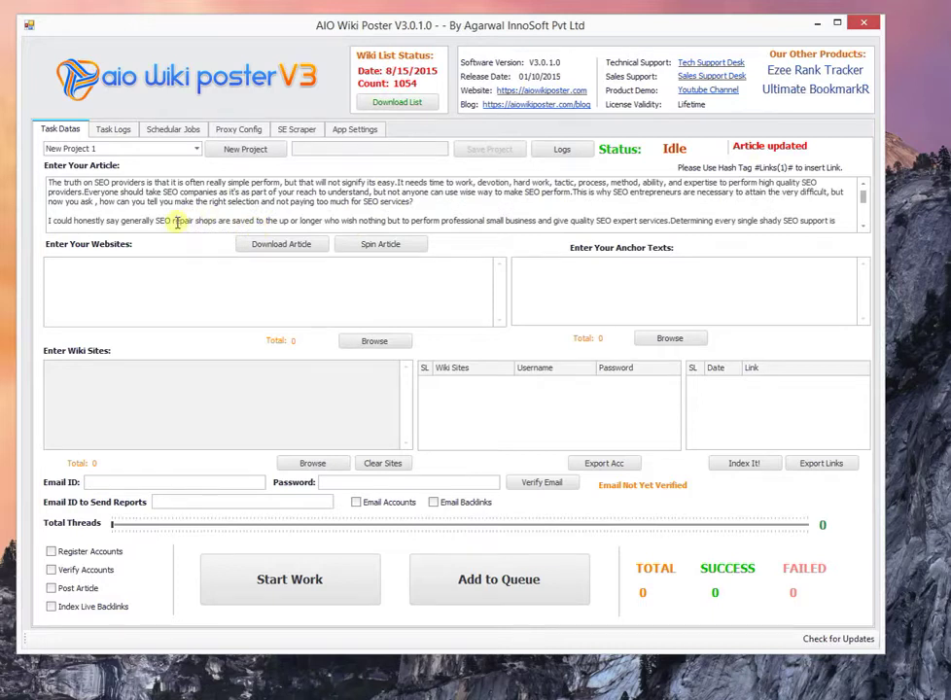
pyautogui.hotkey('ctrl', 'a')
pyautogui.hotkey('ctrl', 'v')
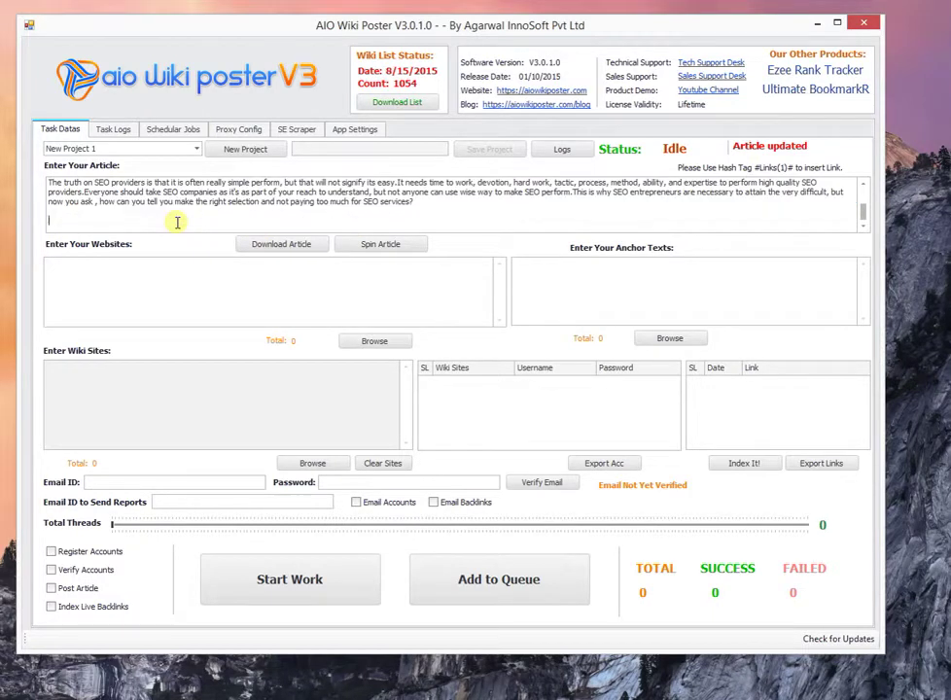
pyautogui.write('#Links(1)#')
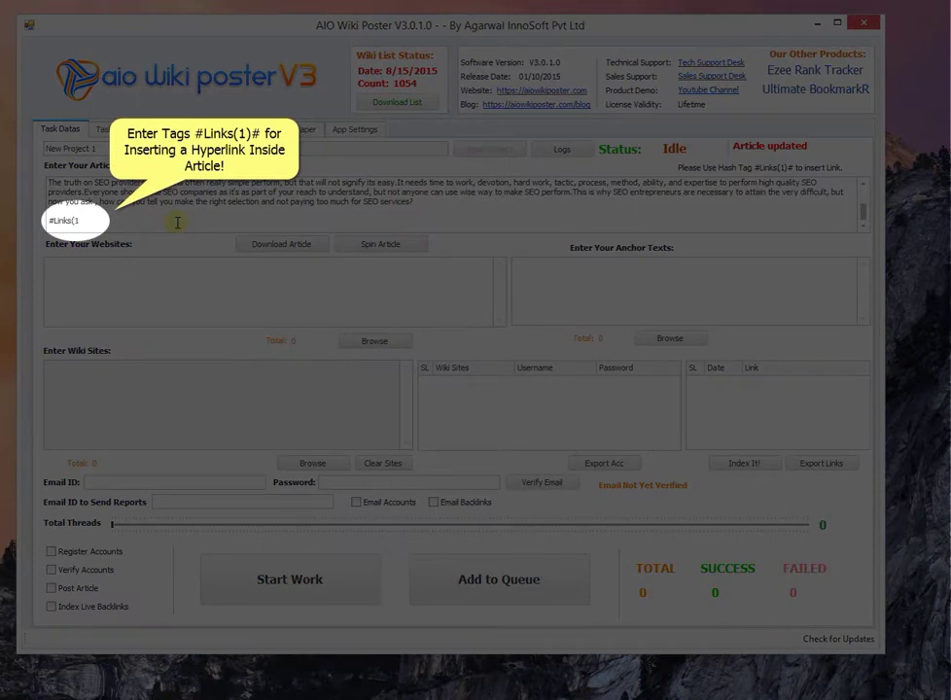
# Step: Copy the #Links(1)# tag and insert it in the article between "signify its easy" and "It needs time to work"
pyautogui.hotkey('shift', 'Home')
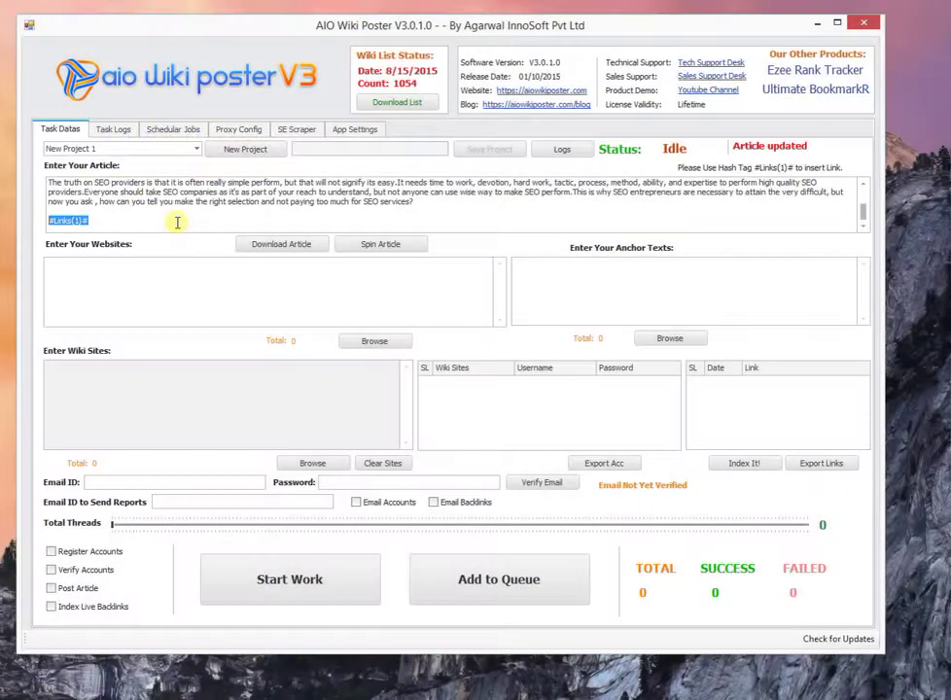
pyautogui.click(114, 220)
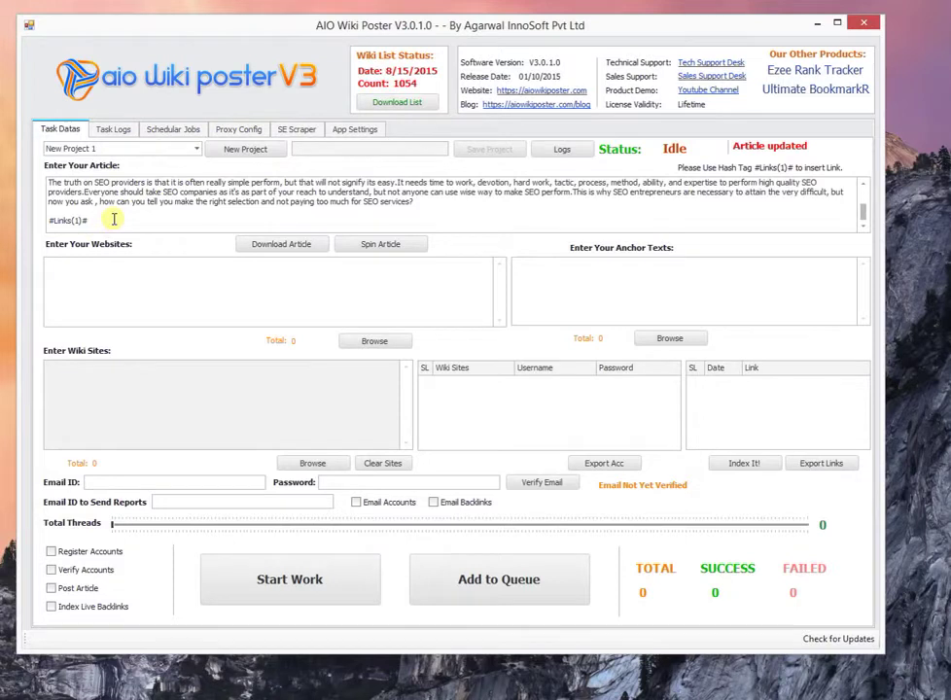
pyautogui.hotkey('shift', 'Home')
pyautogui.hotkey('ctrl', 'c')
pyautogui.click(432, 202)
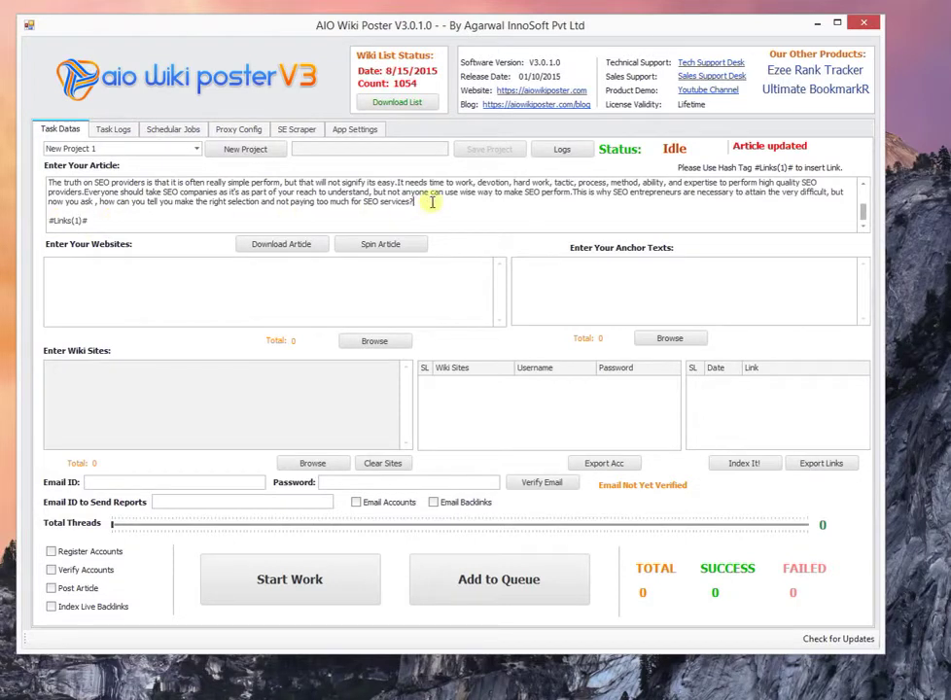
pyautogui.click(397, 183)
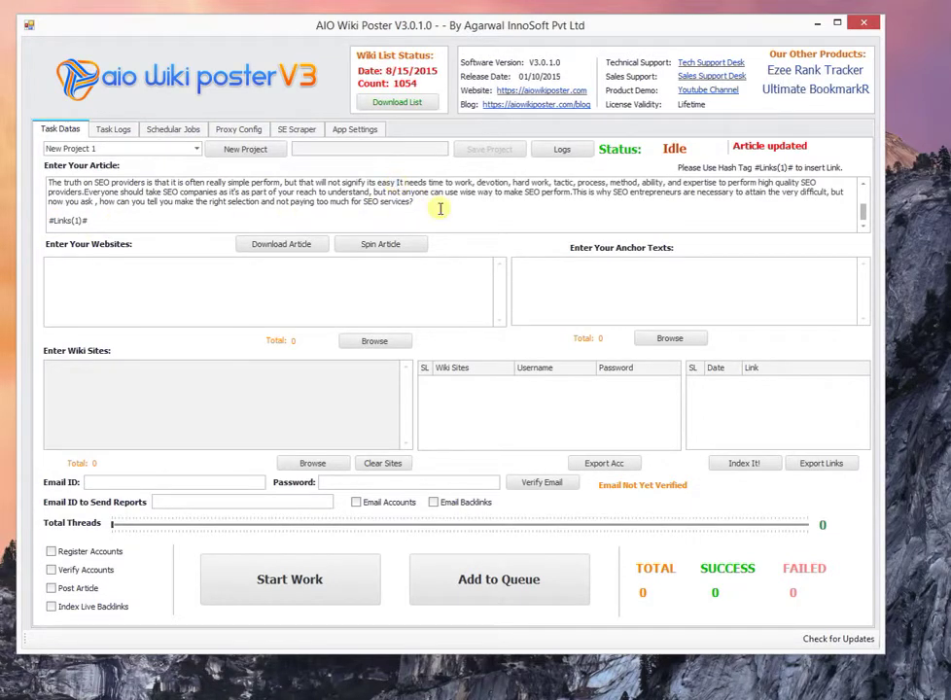
pyautogui.hotkey('ctrl', 'v')
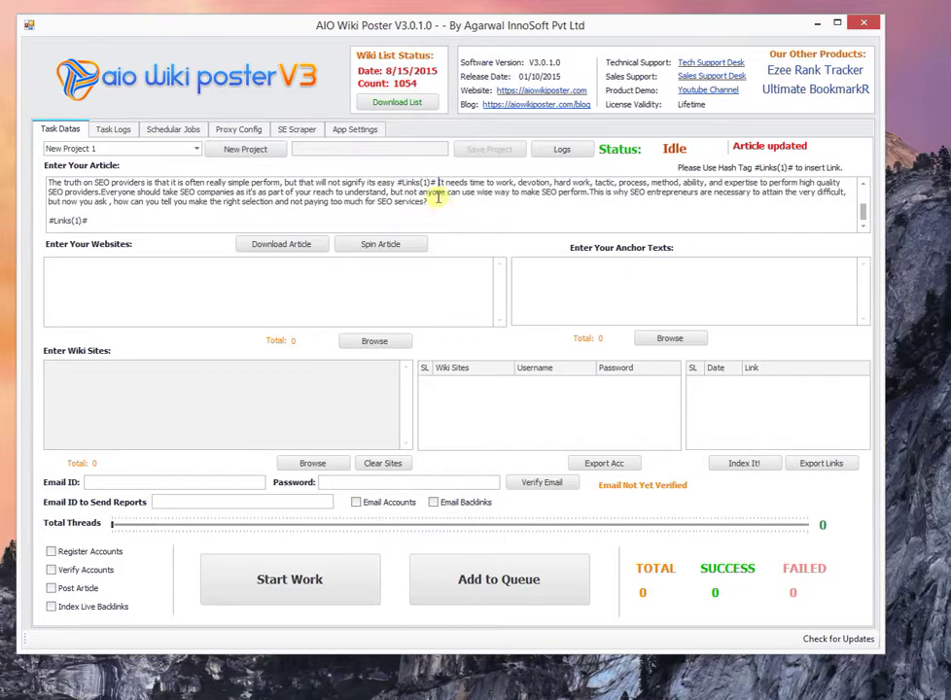
pyautogui.moveTo(437, 185); pyautogui.dragTo(384, 186)
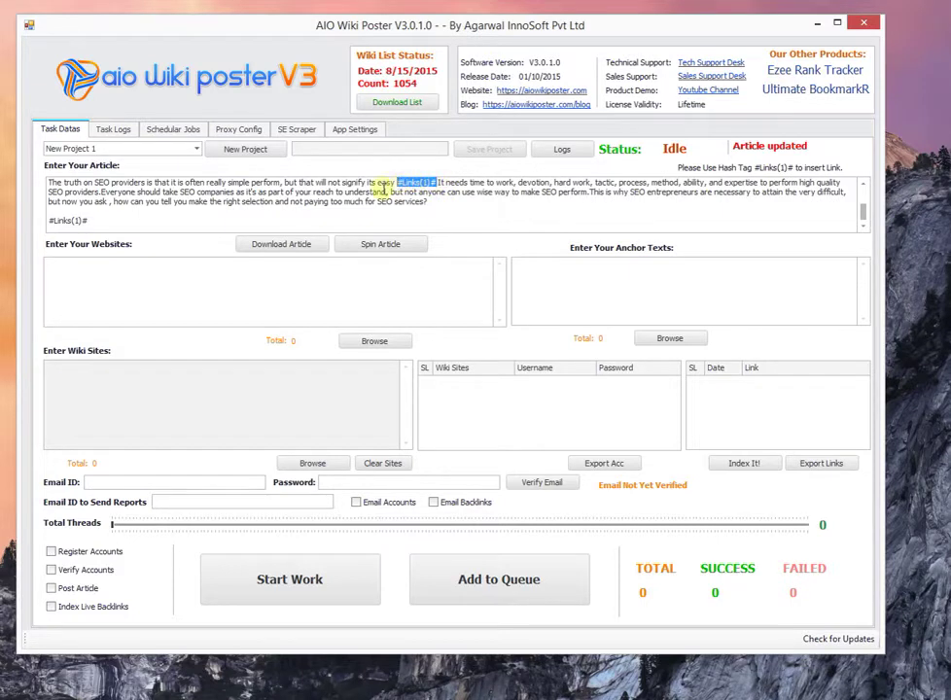
pyautogui.click(307, 201)
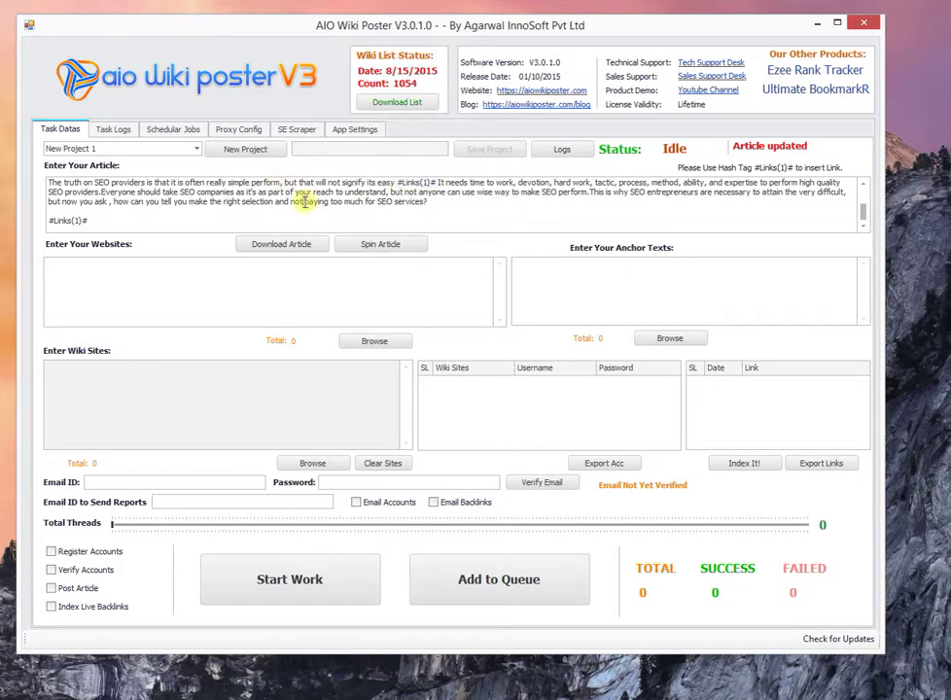
pyautogui.click(167, 279)
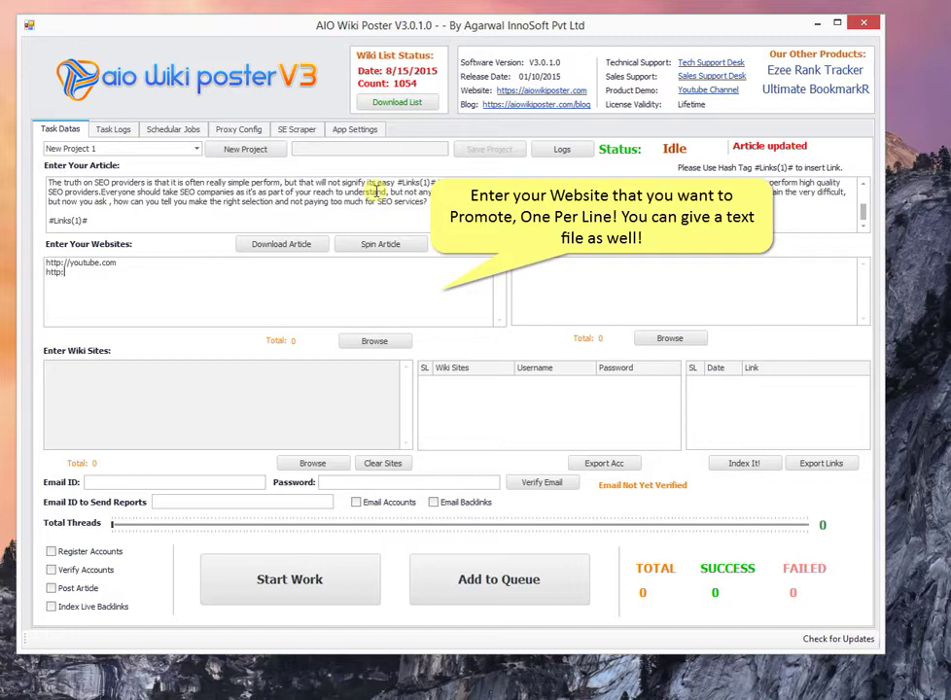
pyautogui.write('google.com')
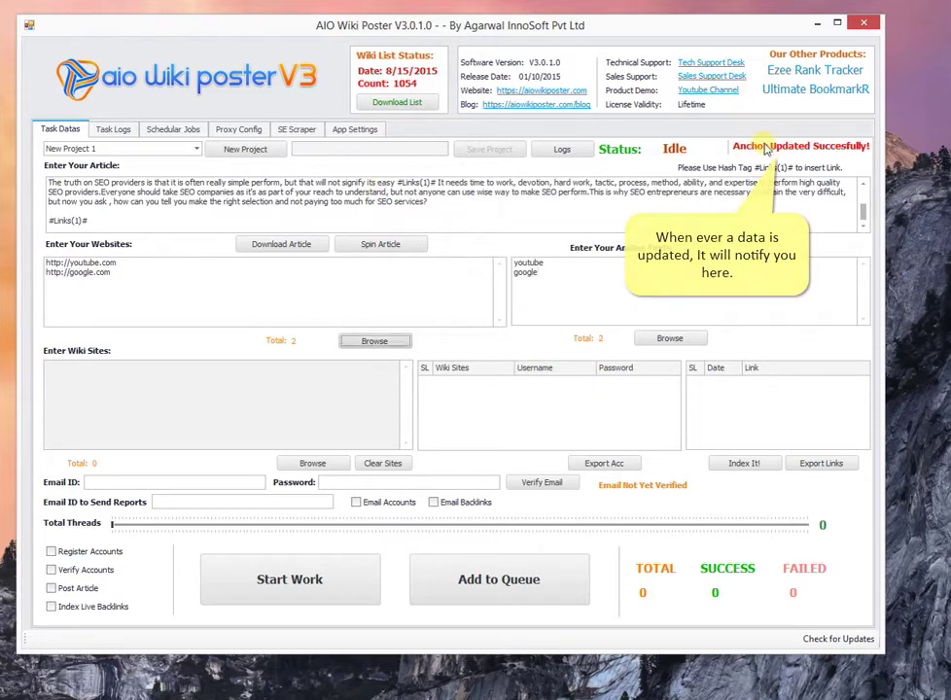
# Step: Load the project's wiki sites from the text file that lists them
pyautogui.click(311, 463)
pyautogui.doubleClick(219, 142)
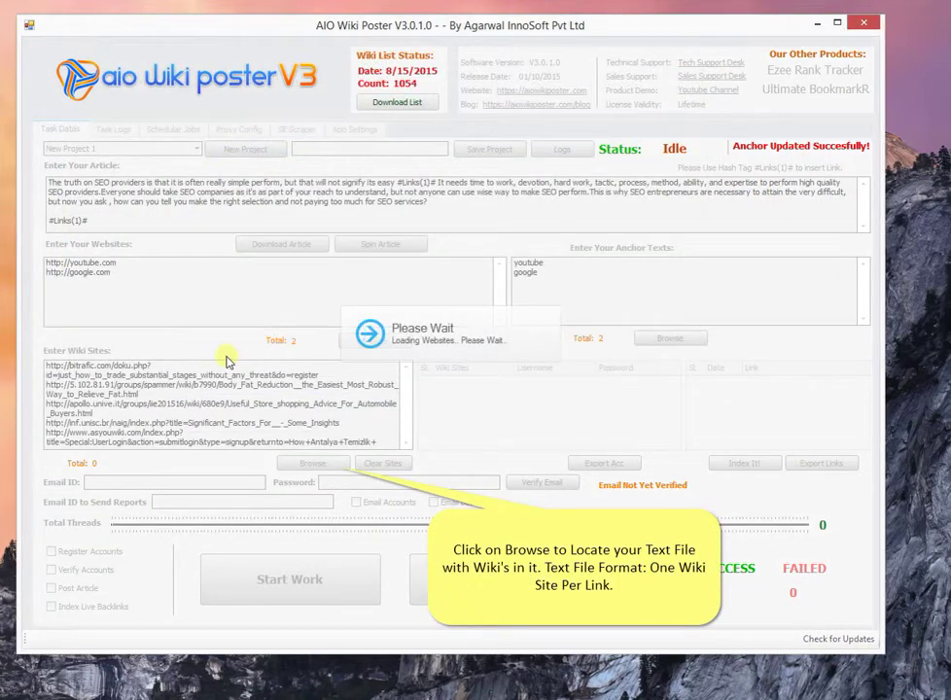
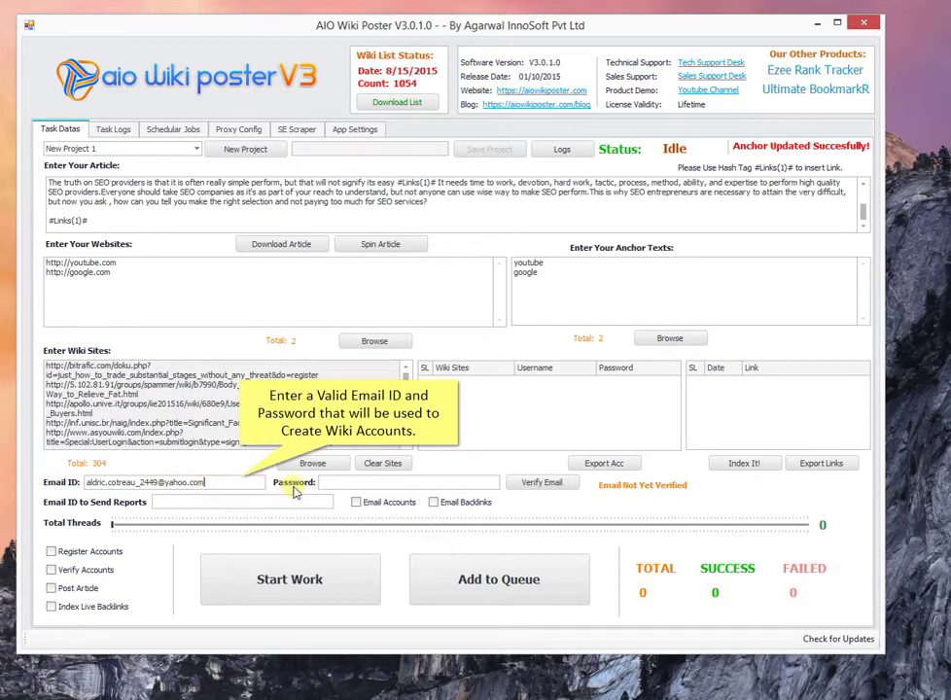
# Step: Enter the email ID and its password for creating the wiki accounts, and verify the email
pyautogui.click(361, 486)
pyautogui.hotkey('ctrl', 'v')
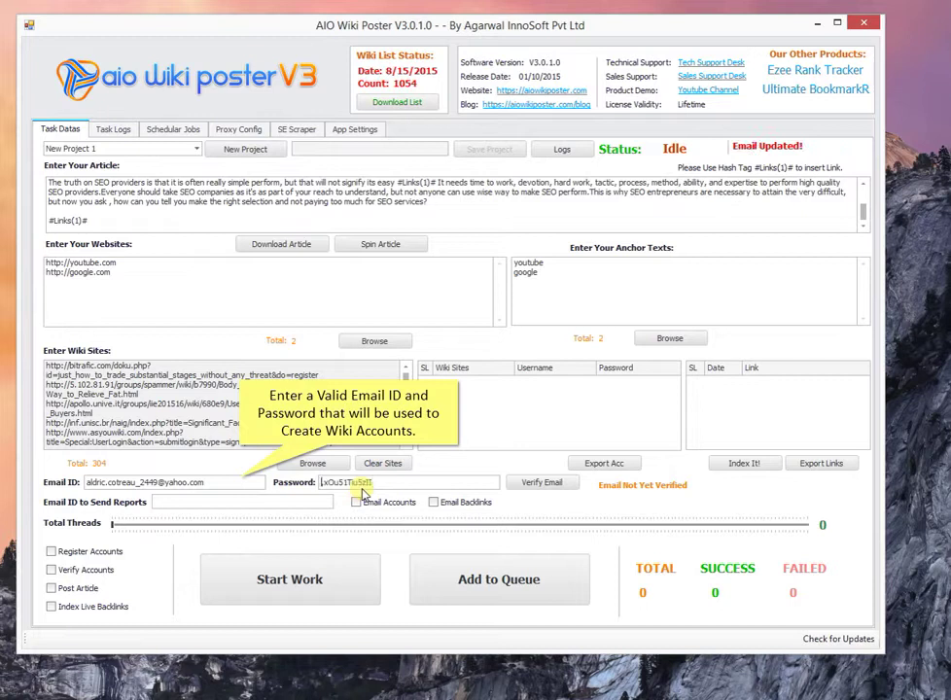
pyautogui.press('Tab')
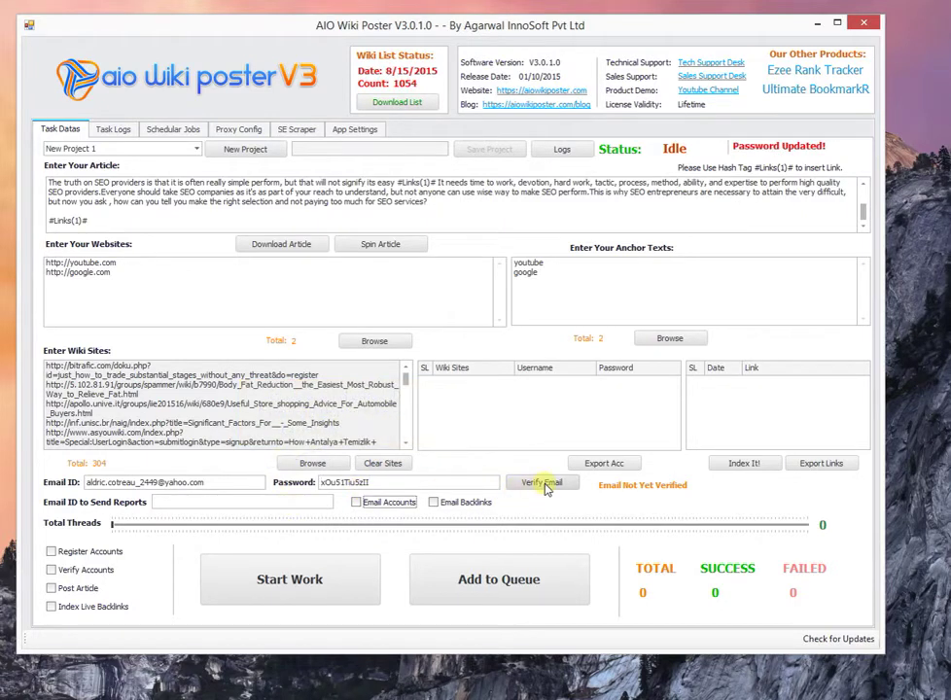
pyautogui.click(546, 485)
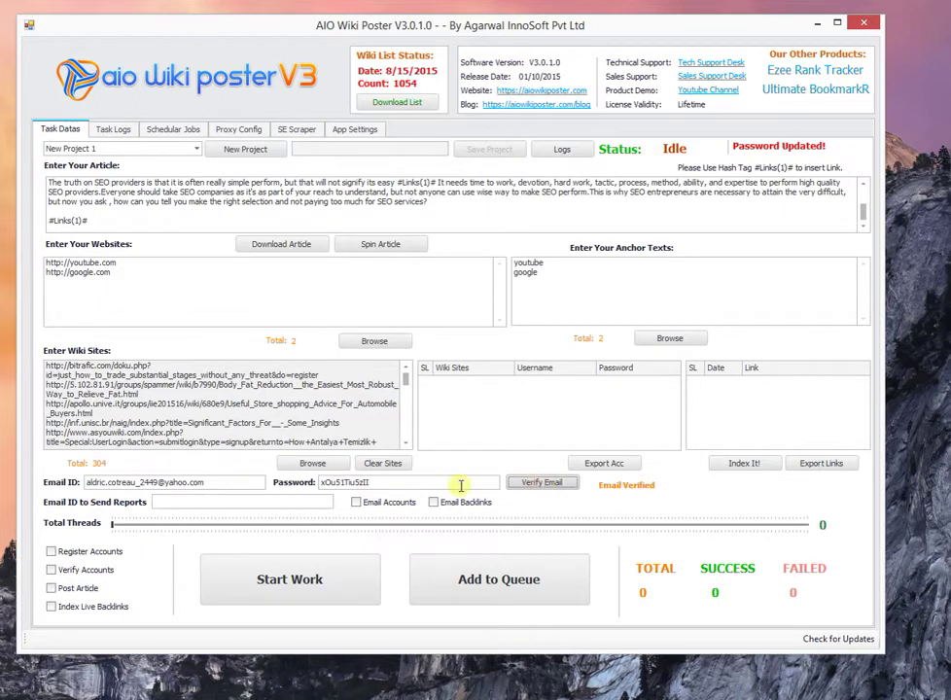
pyautogui.click(227, 501)
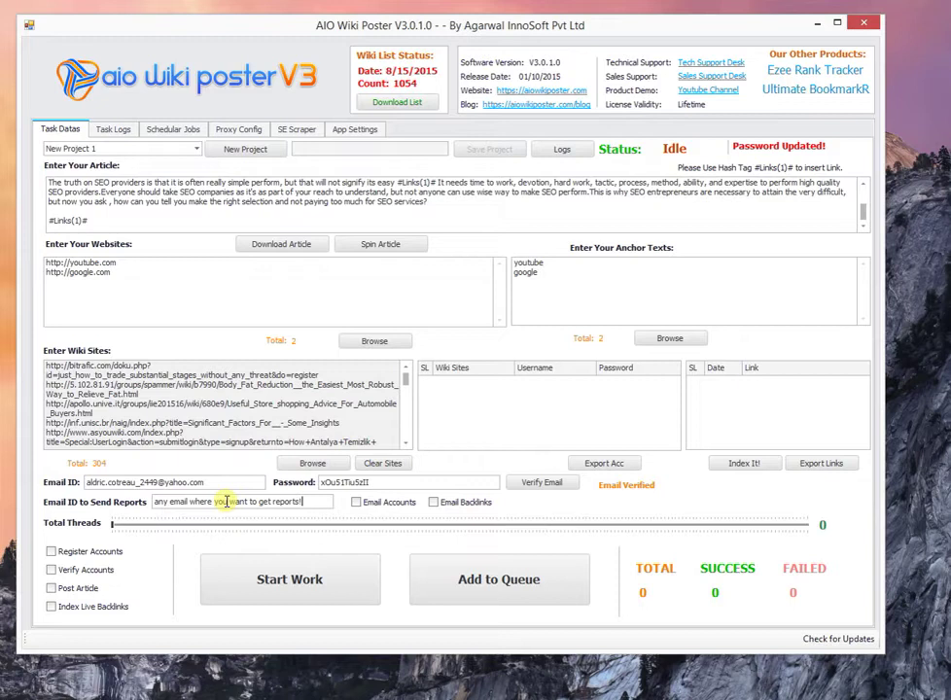
pyautogui.tripleClick(226, 502)
pyautogui.press('BackSpace')
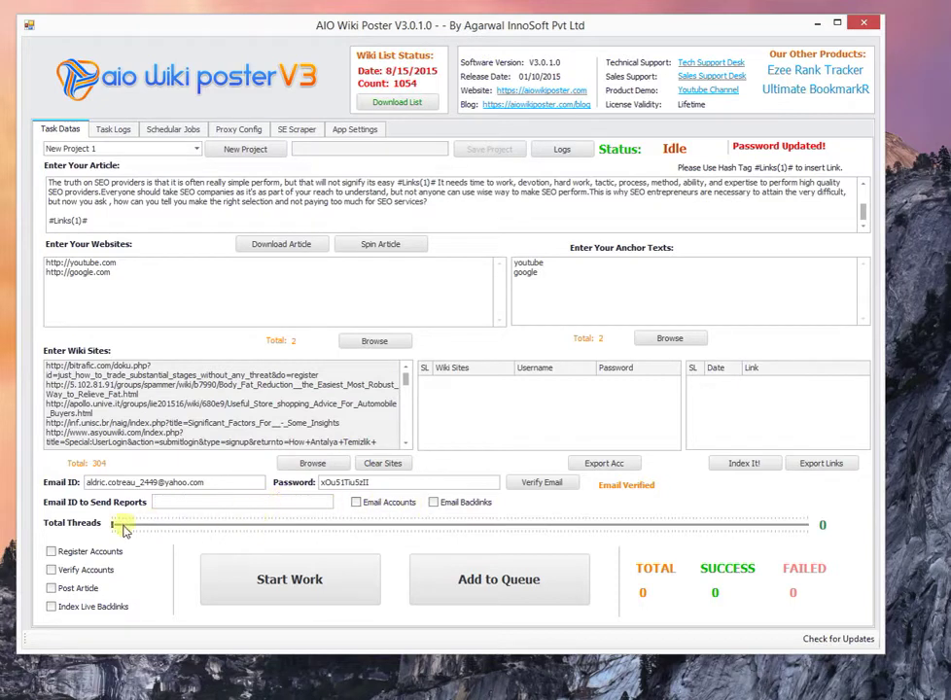
# Step: Set the total threads to 34 and enable Register Accounts, Verify Accounts and Post Article
pyautogui.moveTo(115, 529); pyautogui.dragTo(215, 530)
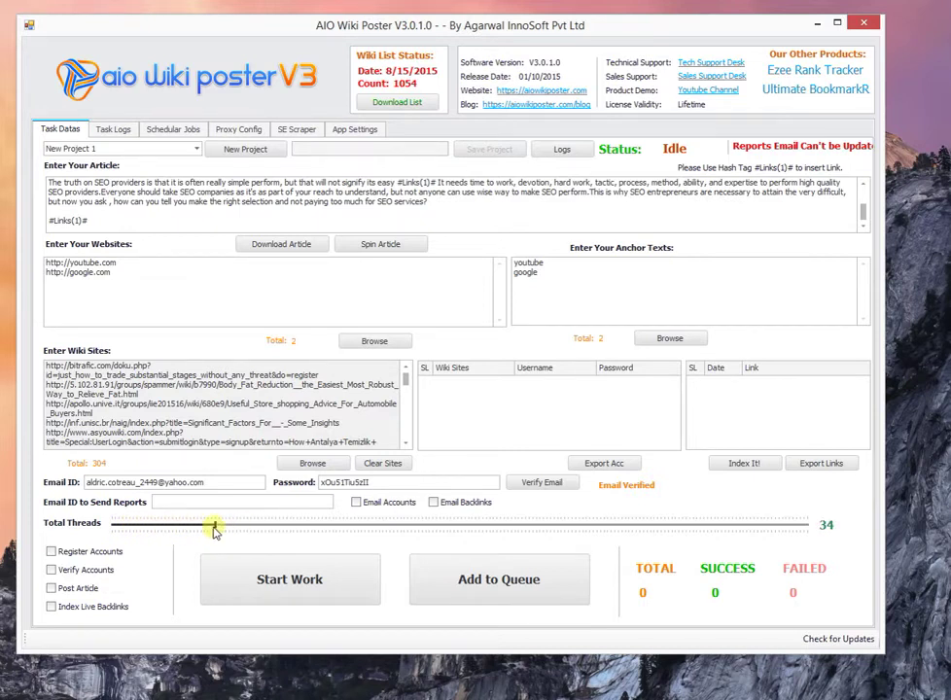
pyautogui.click(87, 551)
pyautogui.click(90, 569)
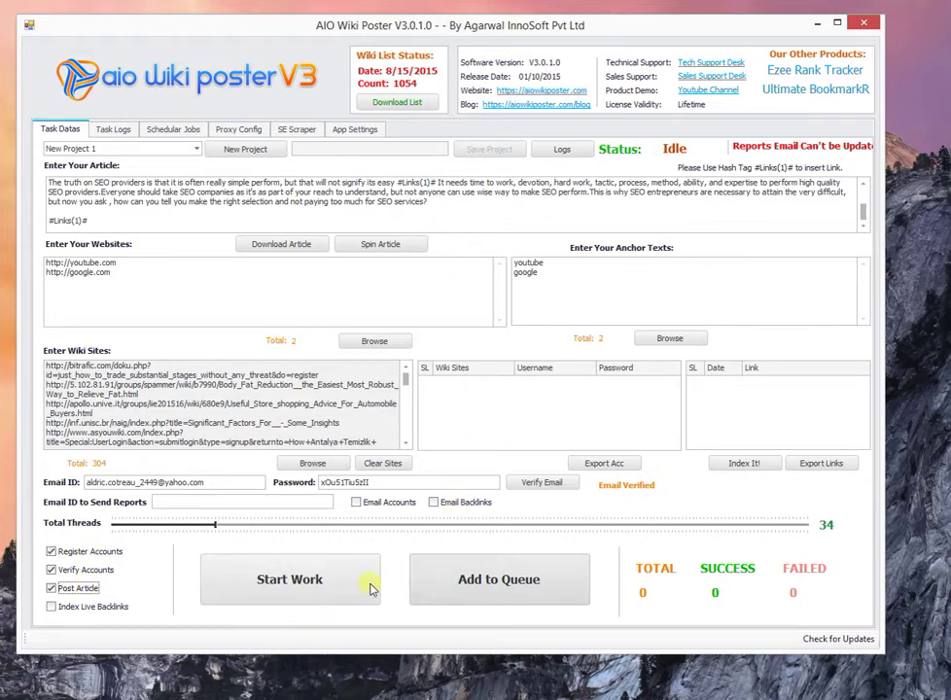
# Step: Start work on the project and acknowledge the notice about it being added
pyautogui.click(328, 582)
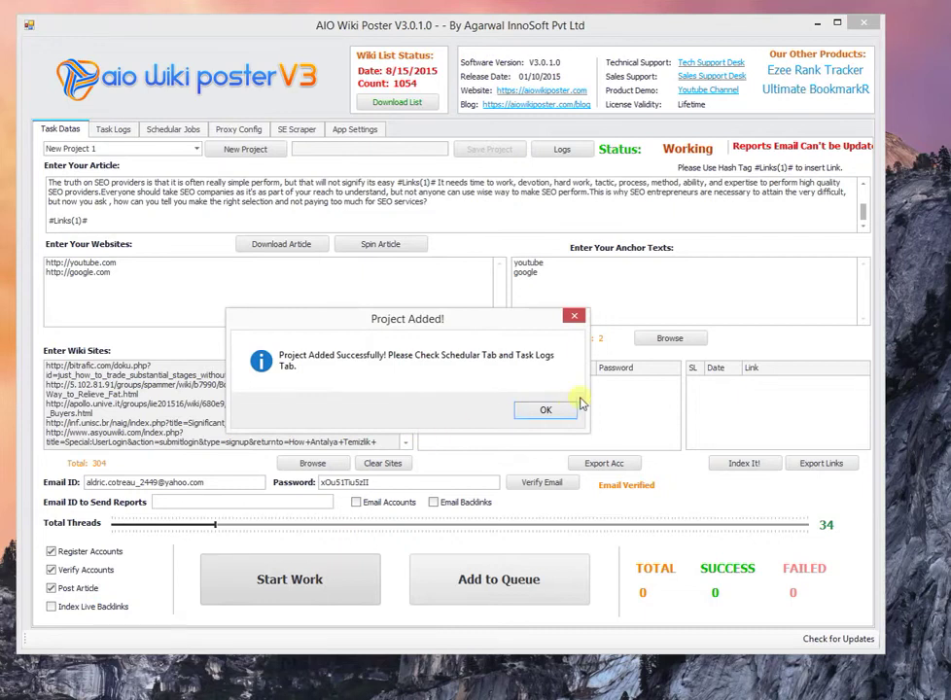
pyautogui.click(554, 412)
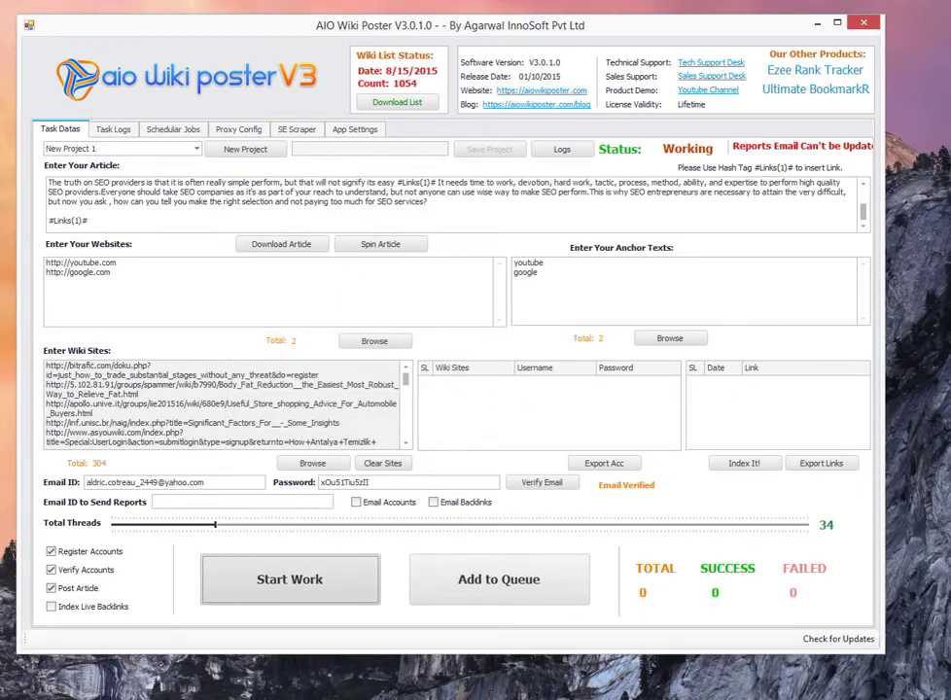
# Step: Check the running project's progress in the scheduled jobs list and the per-site status in the task logs
pyautogui.click(62, 131)
pyautogui.click(113, 130)
pyautogui.click(169, 136)
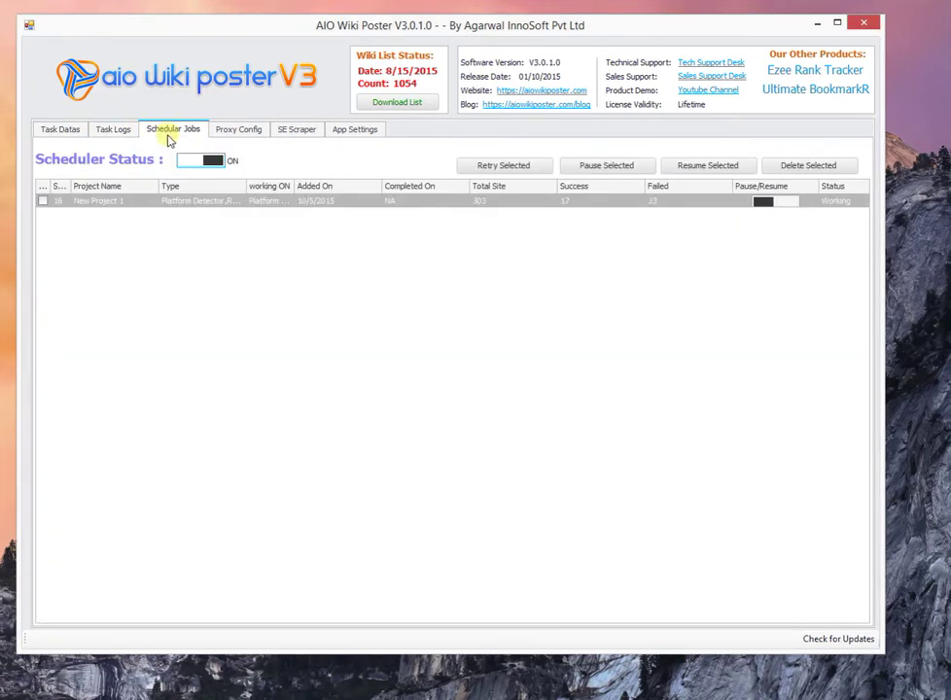
pyautogui.click(671, 201)
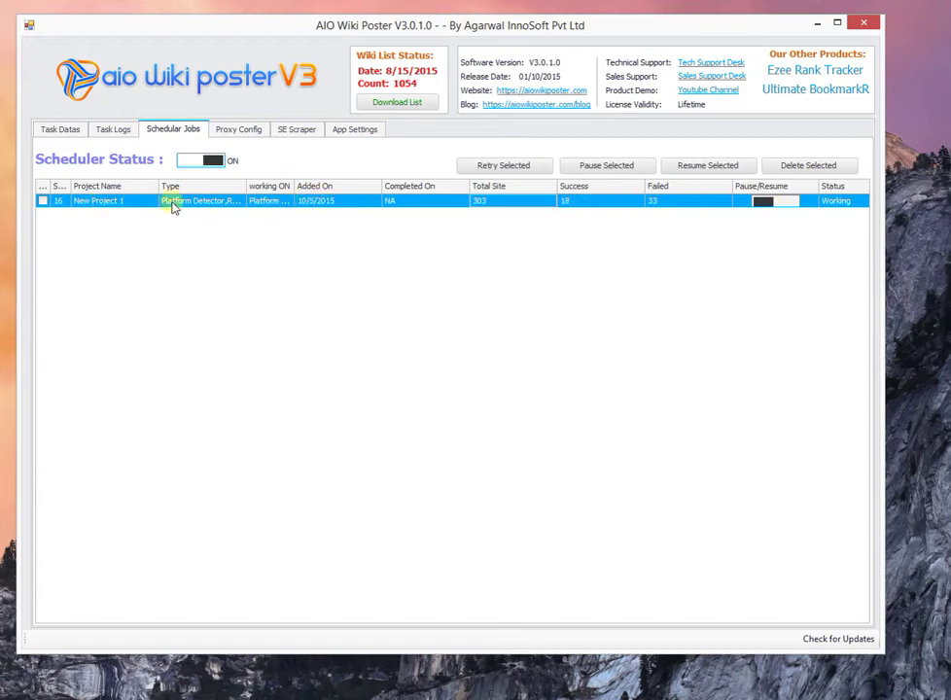
pyautogui.click(120, 129)
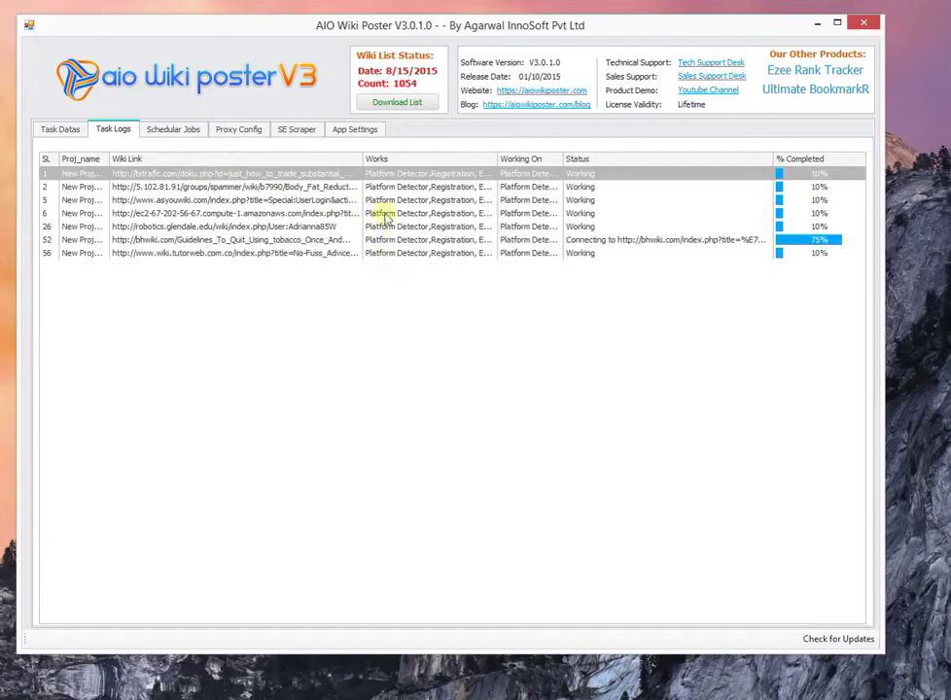
pyautogui.click(66, 130)
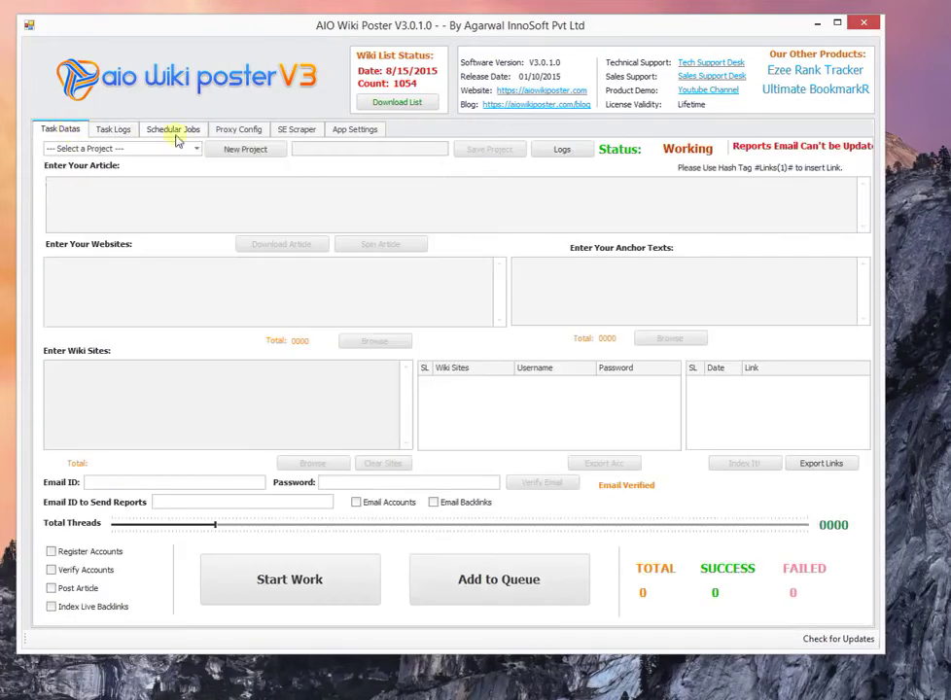
# Step: Review the search engine scraper's footprint and keyword inputs, the proxy configuration, and the scheduled jobs and task logs again
pyautogui.click(297, 130)
pyautogui.click(472, 185)
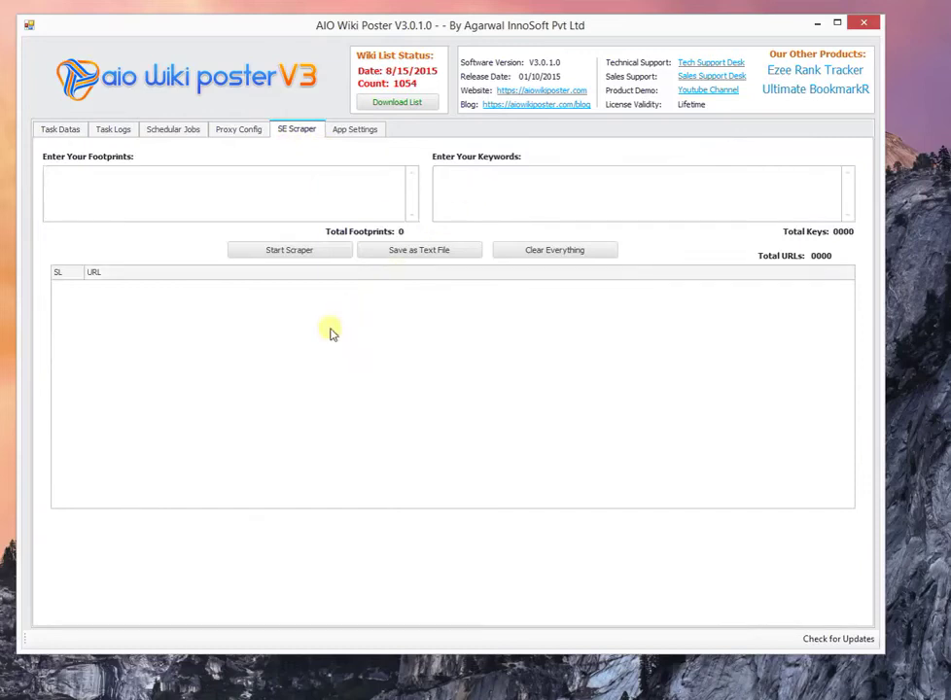
pyautogui.click(232, 130)
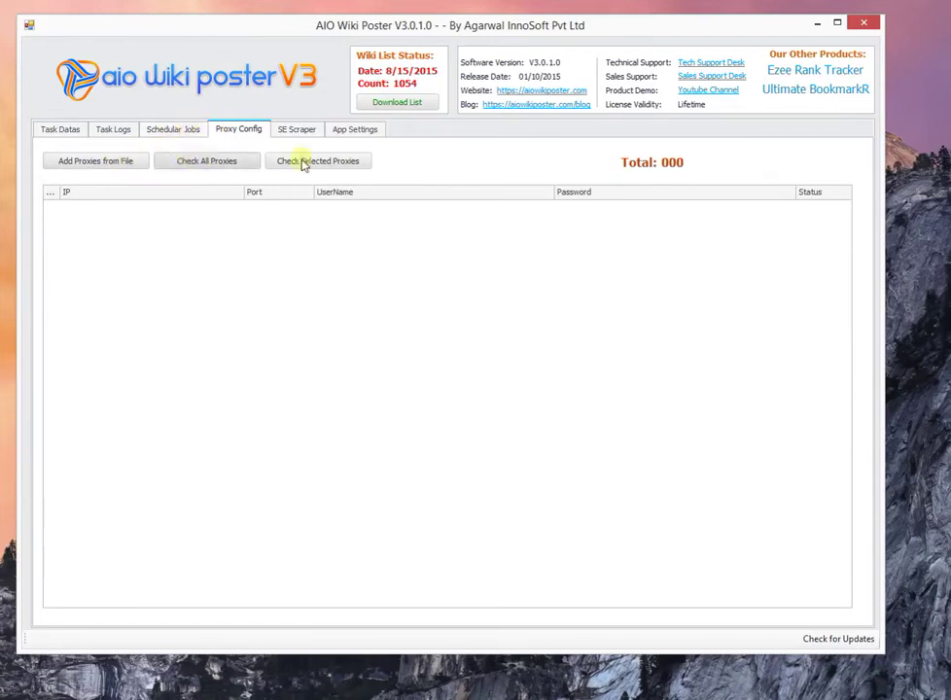
pyautogui.click(157, 134)
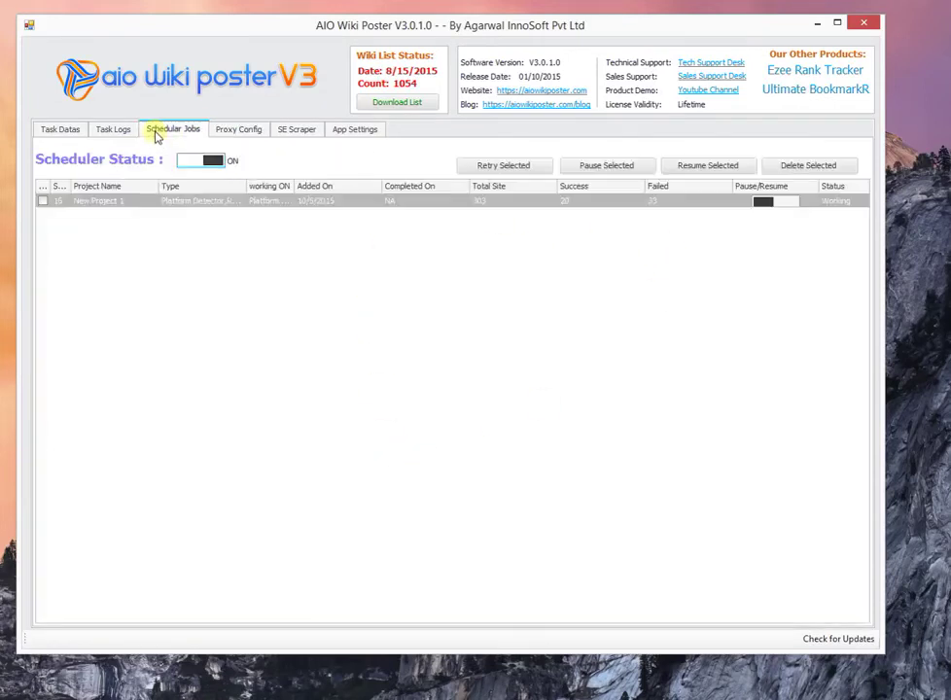
pyautogui.click(119, 132)
pyautogui.click(65, 131)
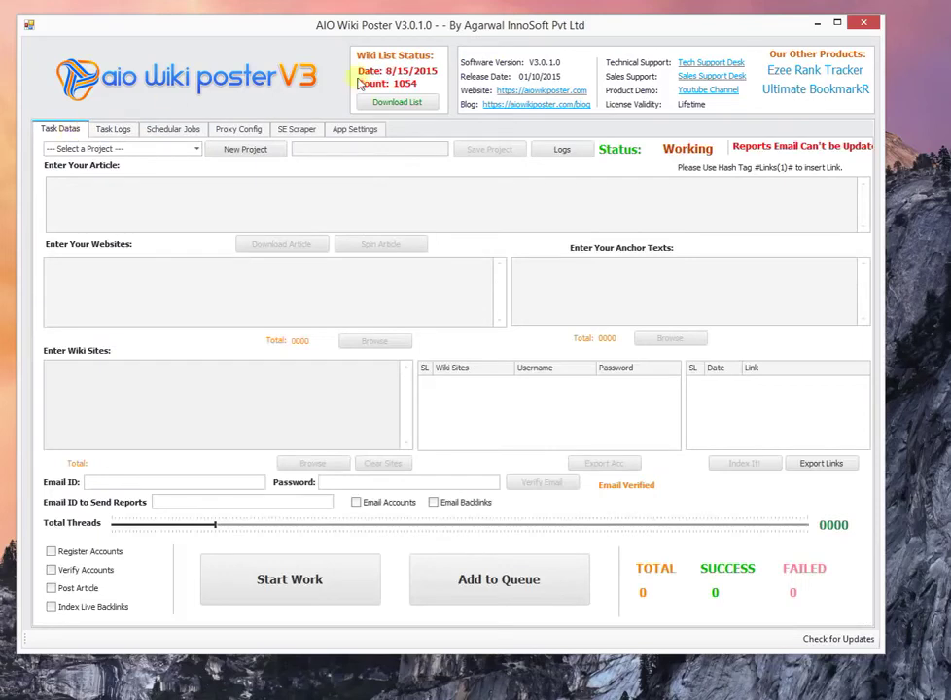
# Step: Examine the application's system, spinner and indexer API settings and its system information
pyautogui.click(347, 133)
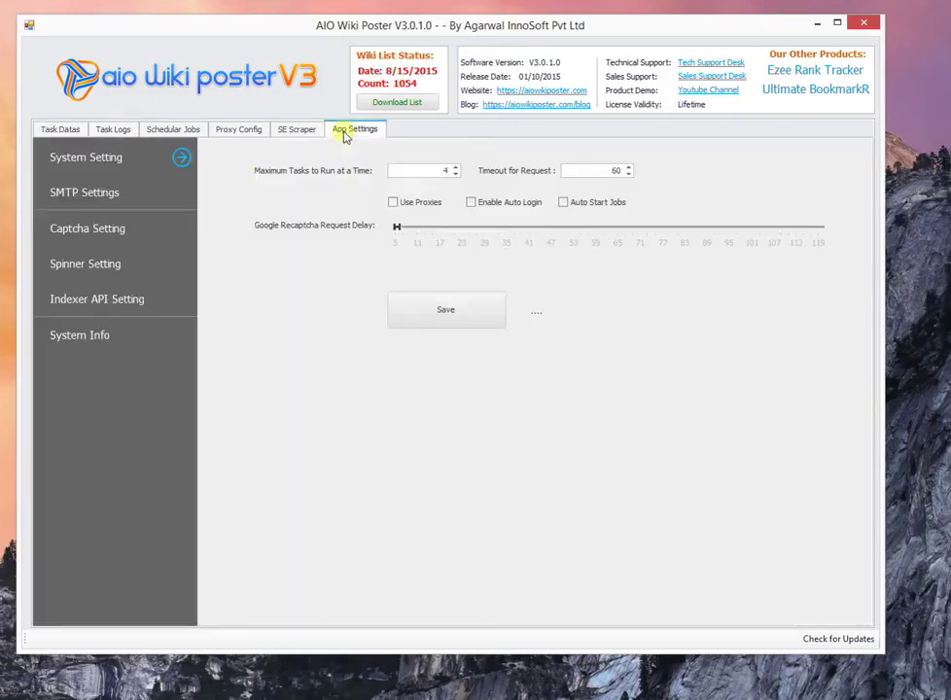
pyautogui.click(110, 266)
pyautogui.click(112, 303)
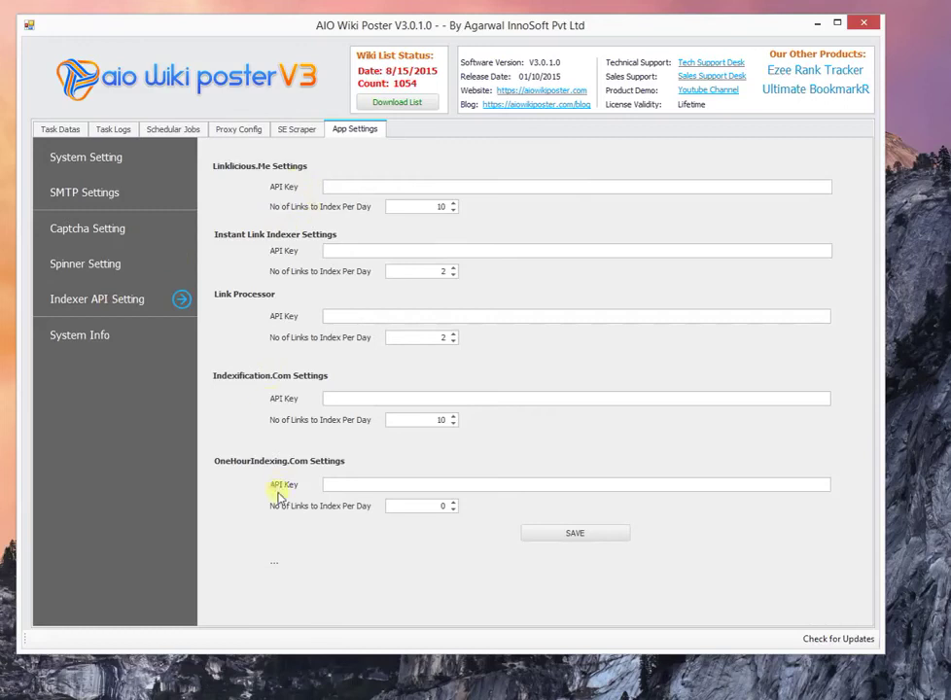
pyautogui.click(104, 335)
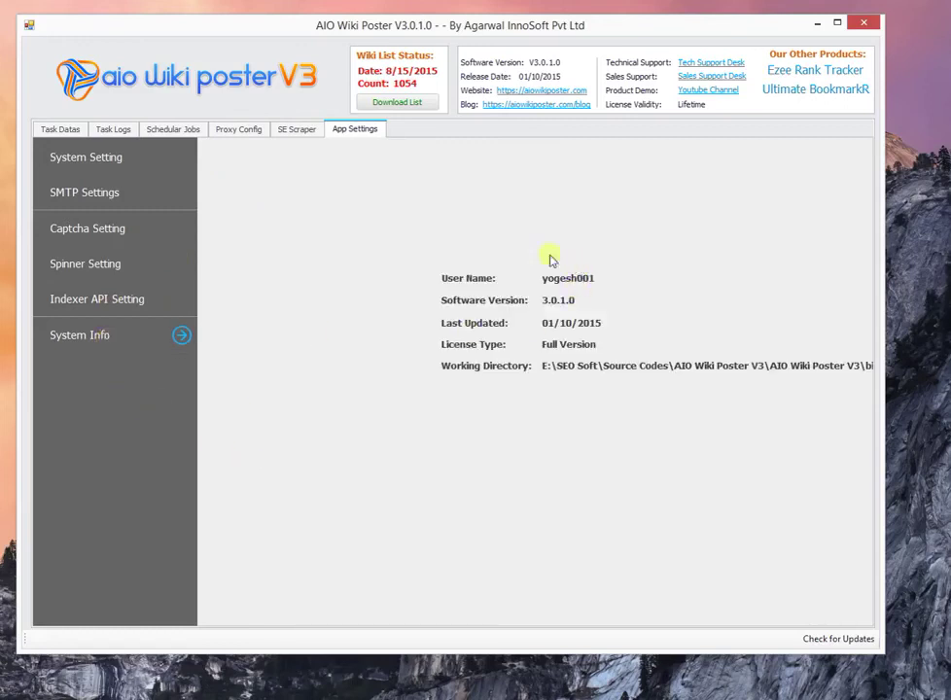
# Step: Set the Google Recaptcha request delay range to 6–13, save the system settings and return to the project data
pyautogui.click(94, 166)
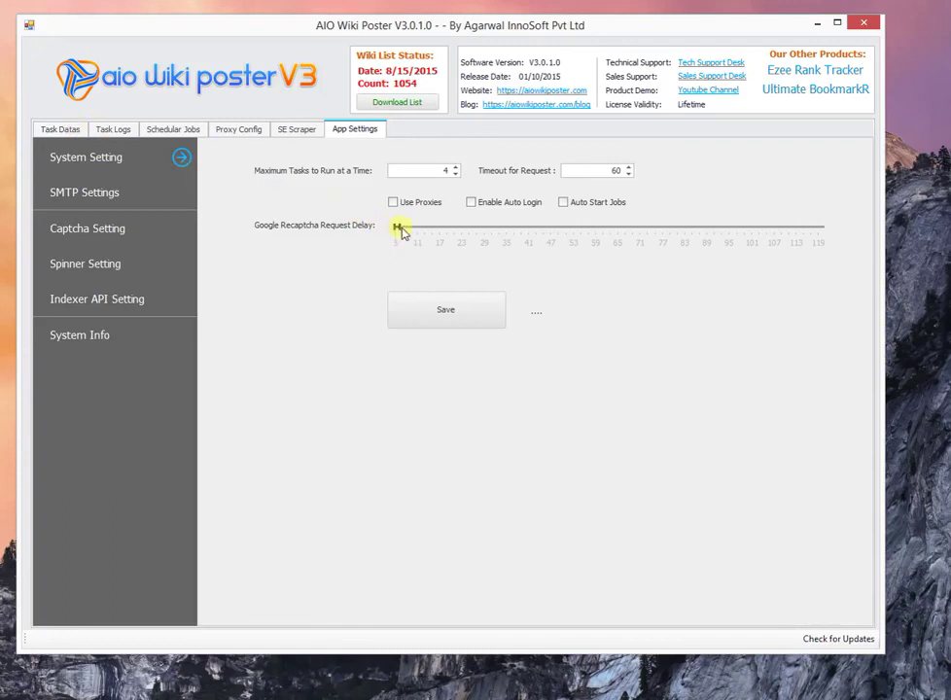
pyautogui.moveTo(401, 232); pyautogui.dragTo(427, 229)
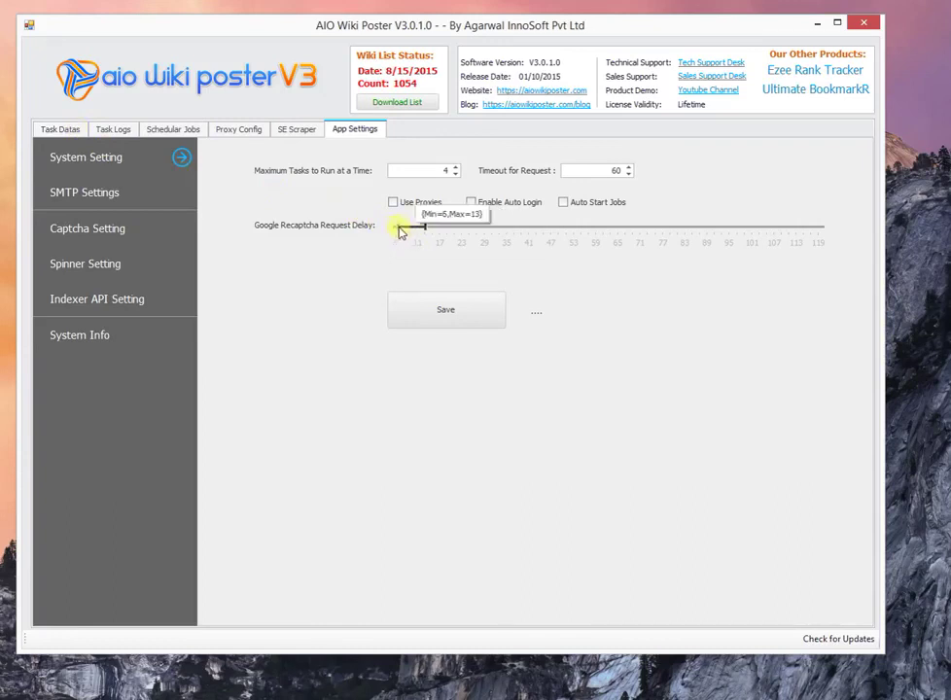
pyautogui.click(427, 310)
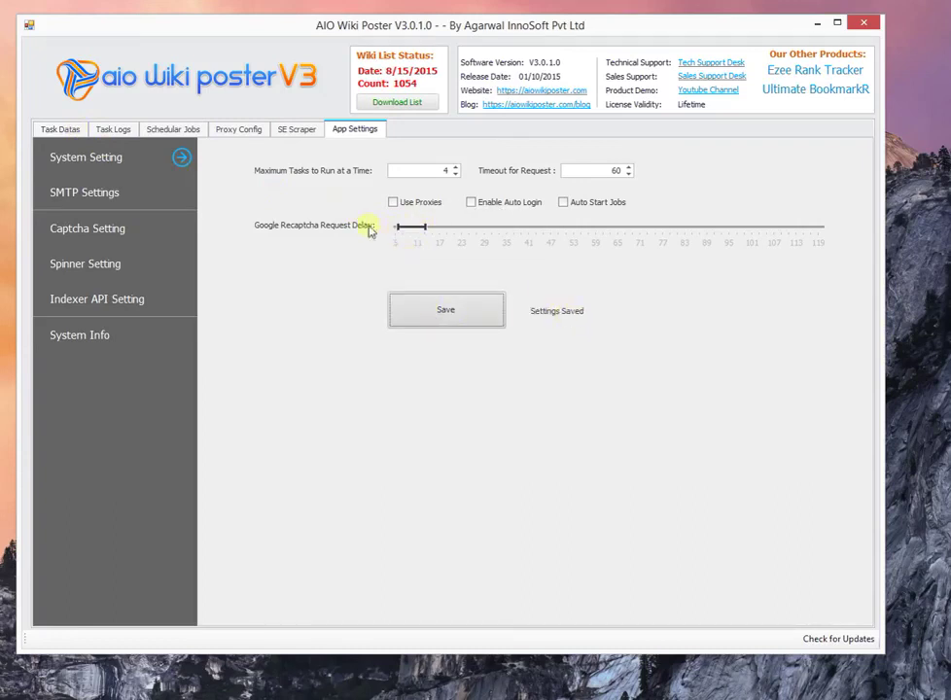
pyautogui.click(62, 129)
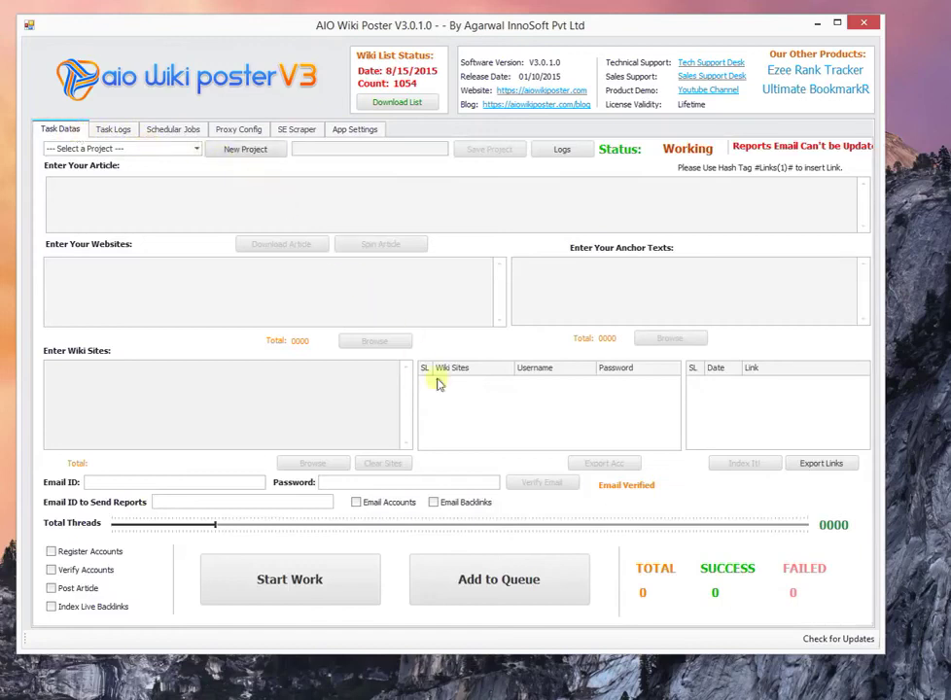